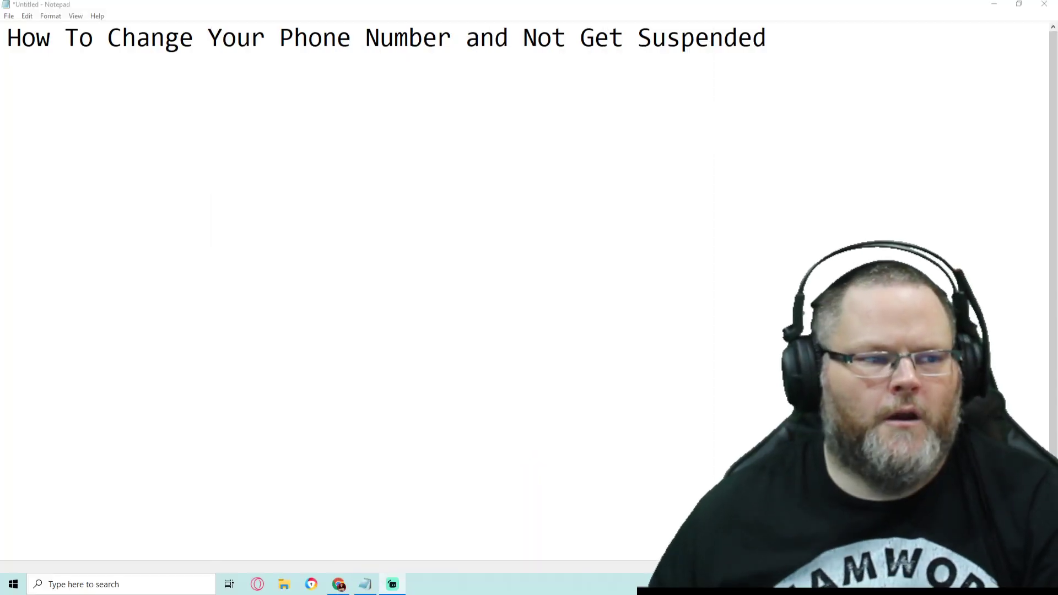
Step: Search Google for 'Corr Painting And Restoration' copied from the My Business dashboard
click(992, 5)
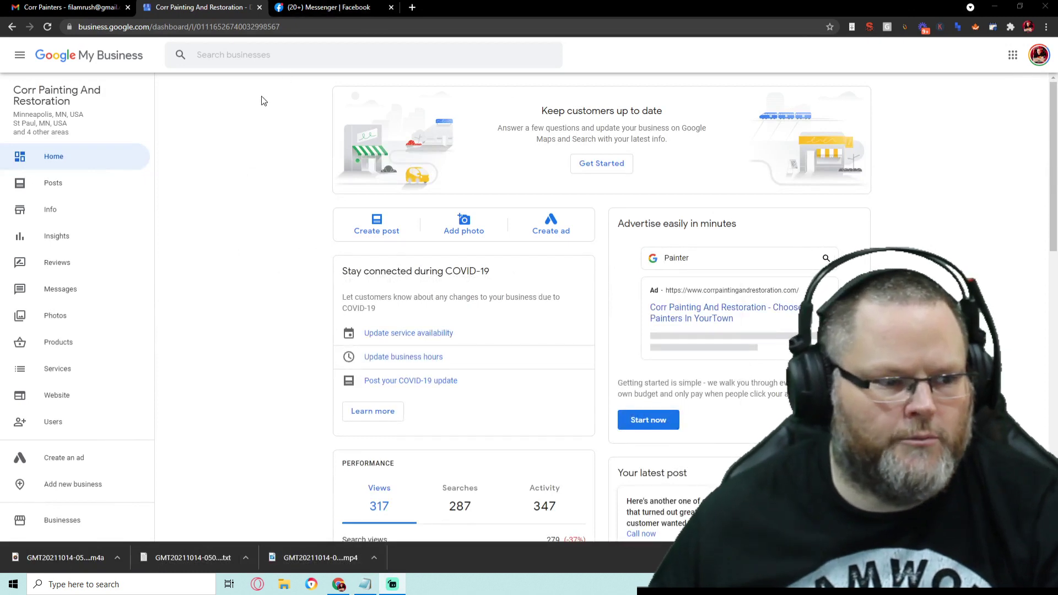
triple_click(67, 93)
key(ctrl+c)
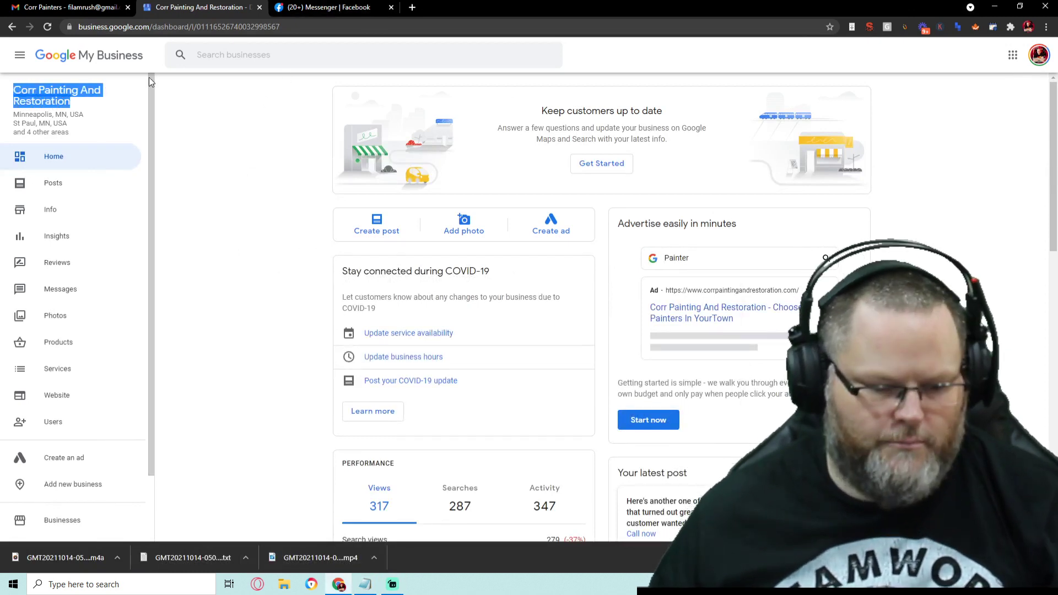
click(414, 9)
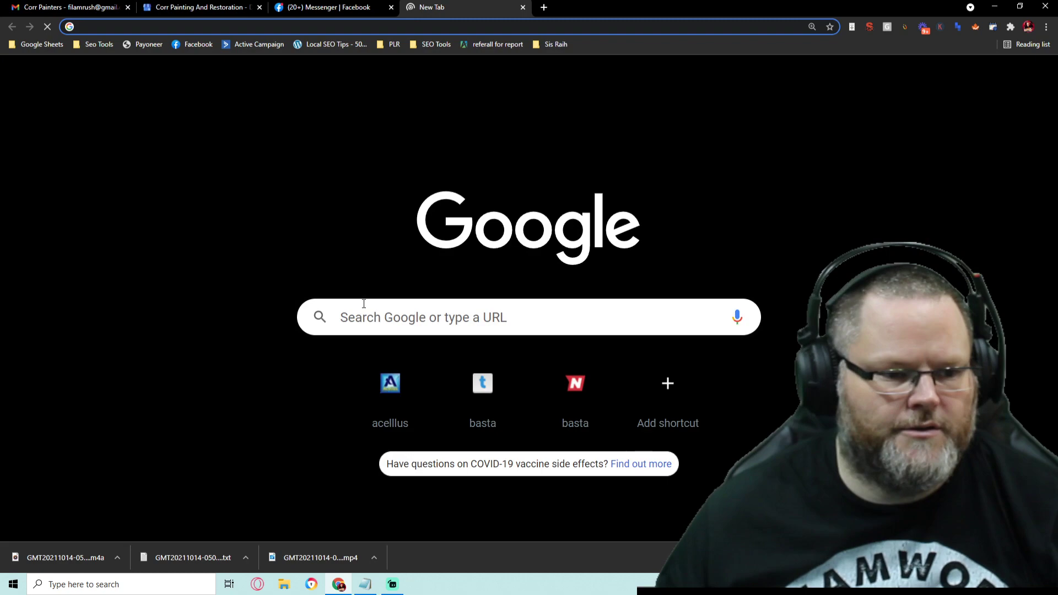
key(ctrl+v)
key(Return)
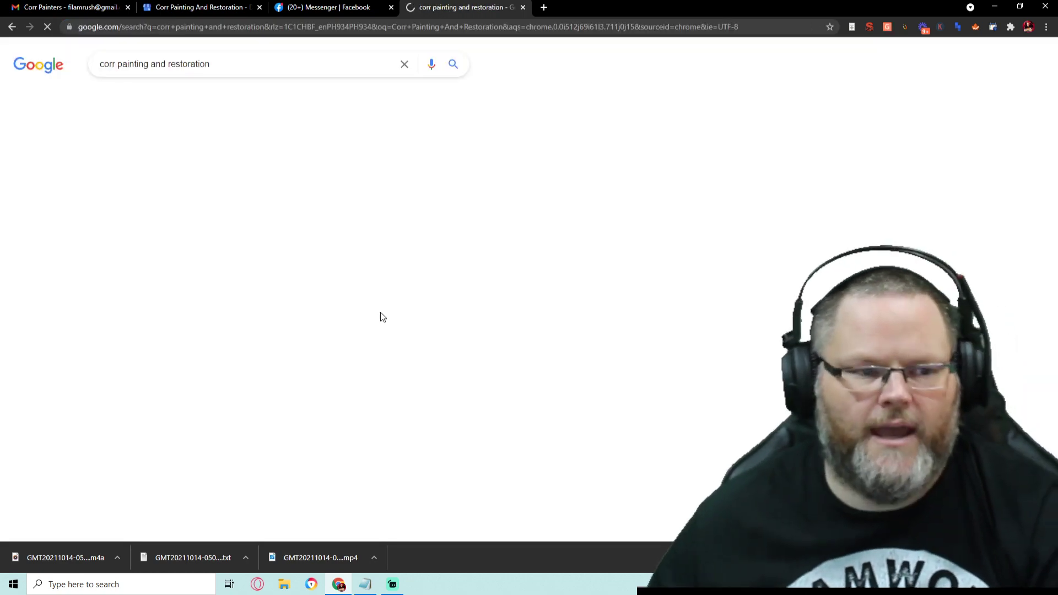
scroll(709, 332, down, 2)
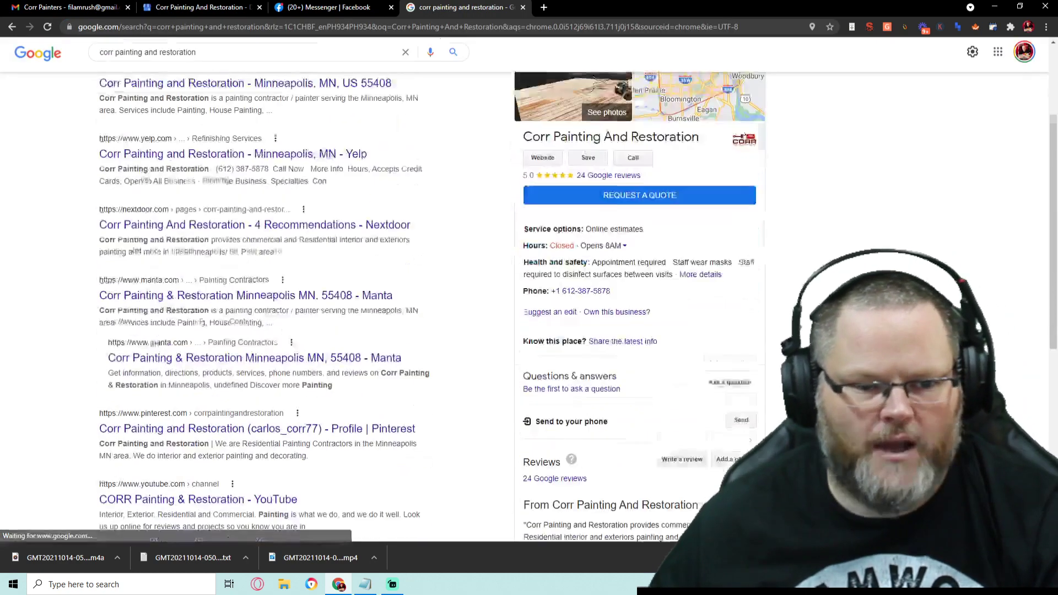
scroll(709, 333, down, 1)
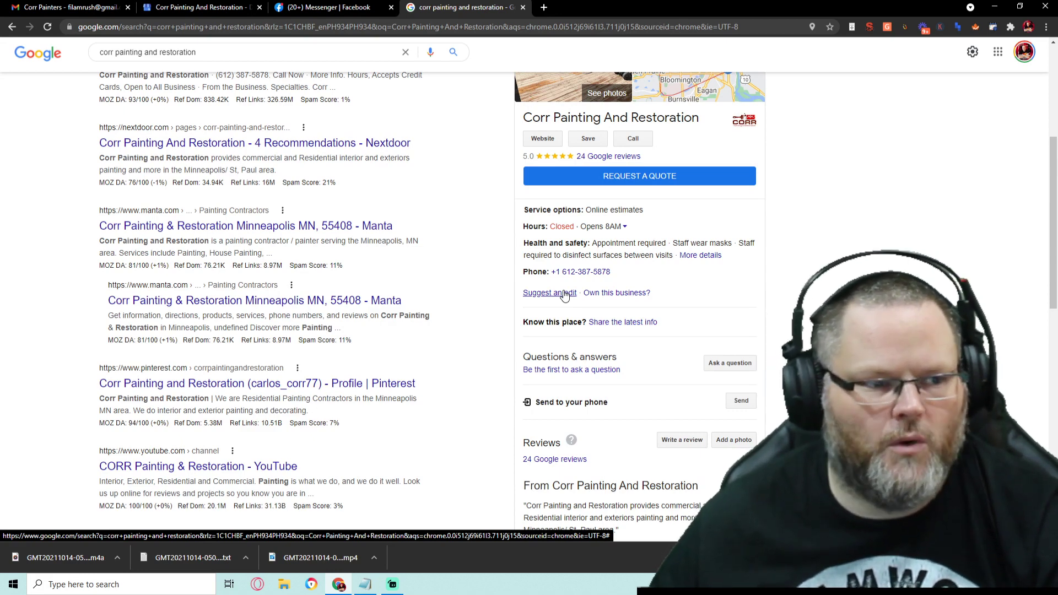
click(365, 589)
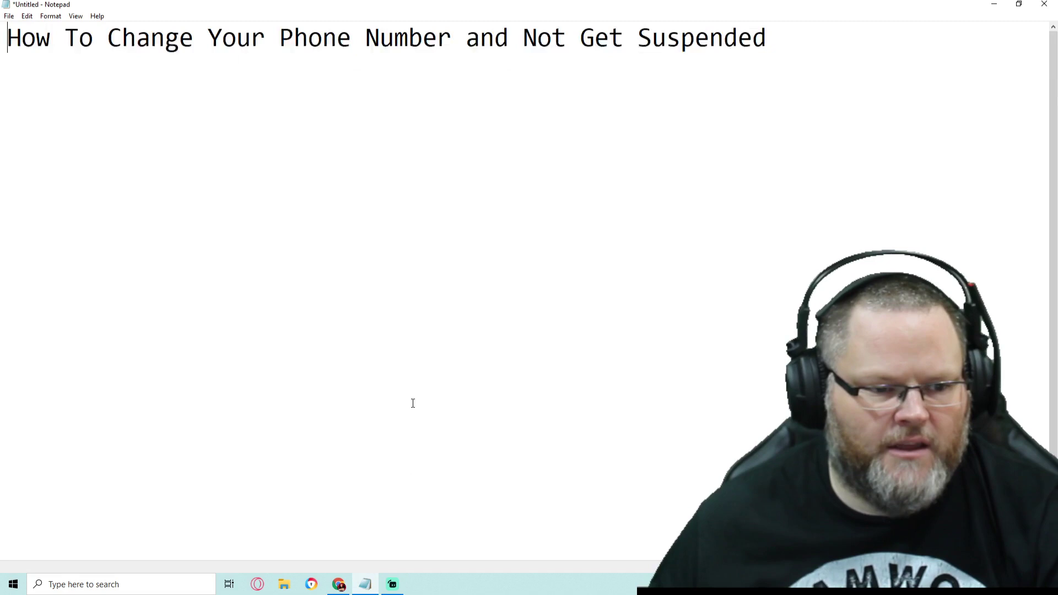
scroll(410, 401, down, 5)
drag(254, 505, 46, 475)
key(ctrl+c)
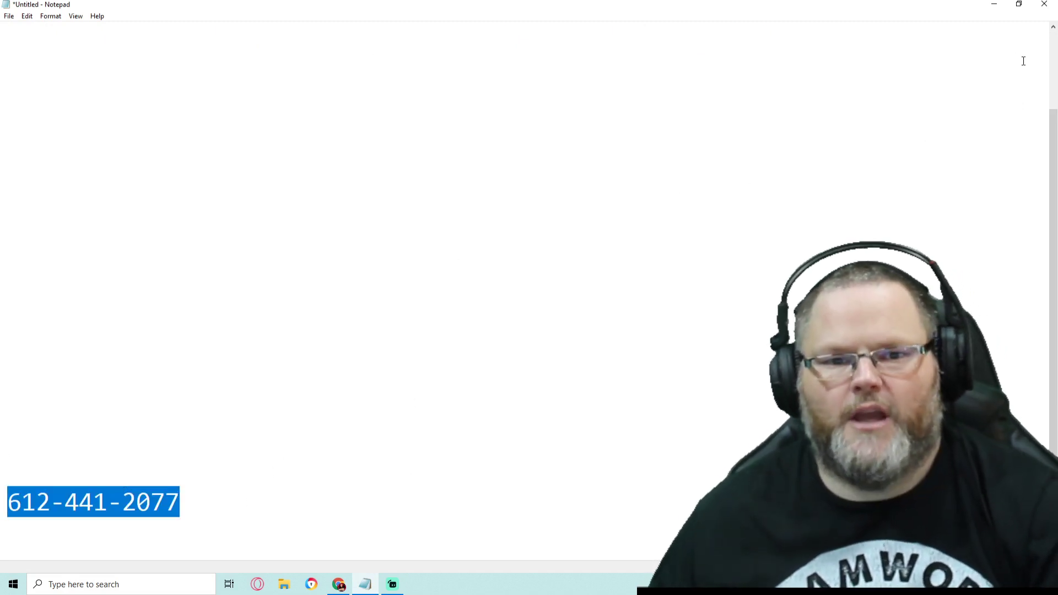
scroll(789, 261, up, 5)
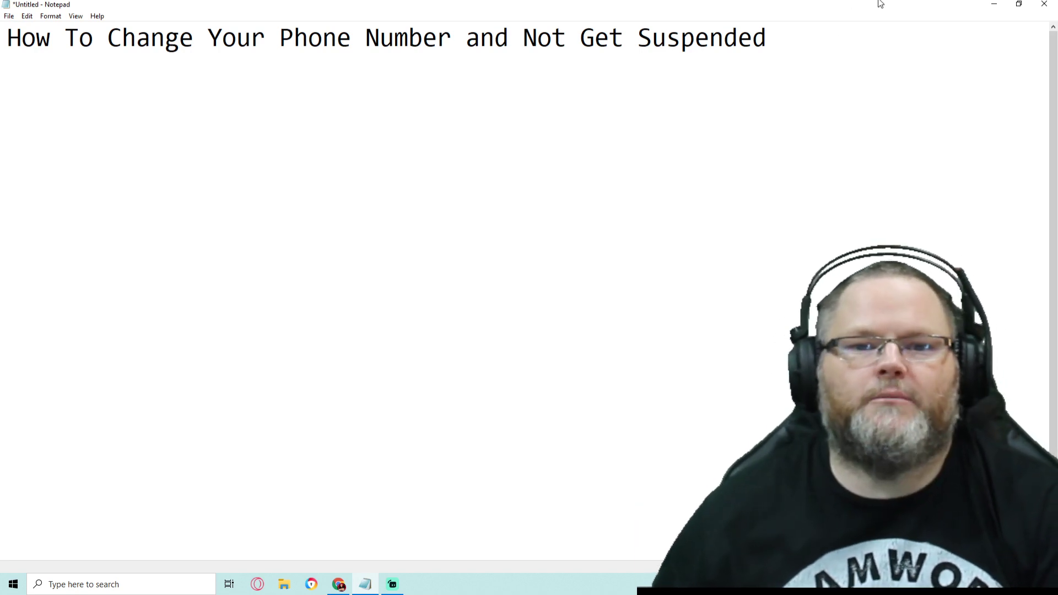
click(992, 4)
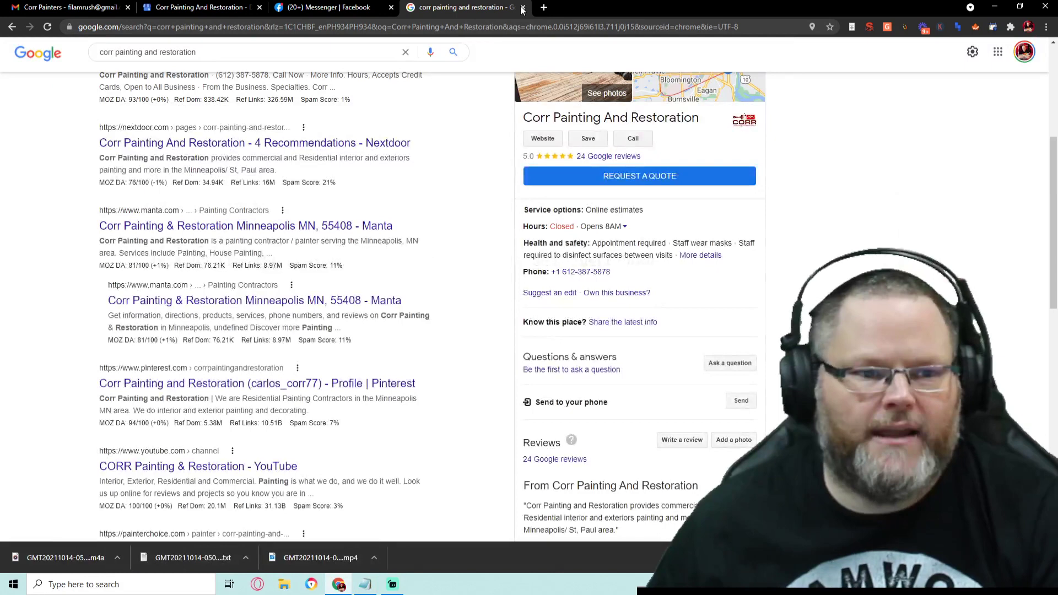
click(193, 8)
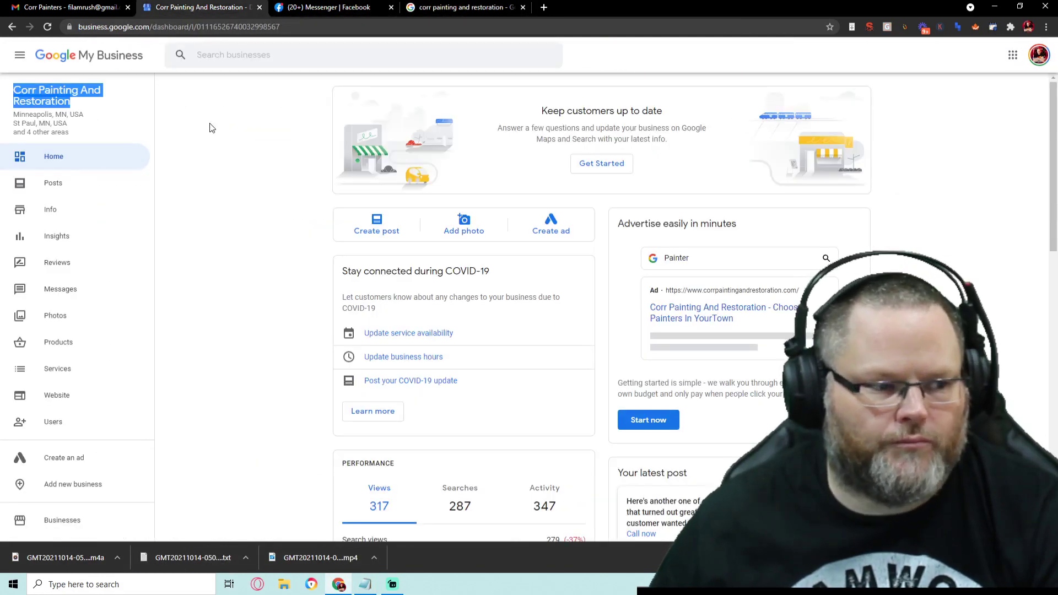
click(52, 212)
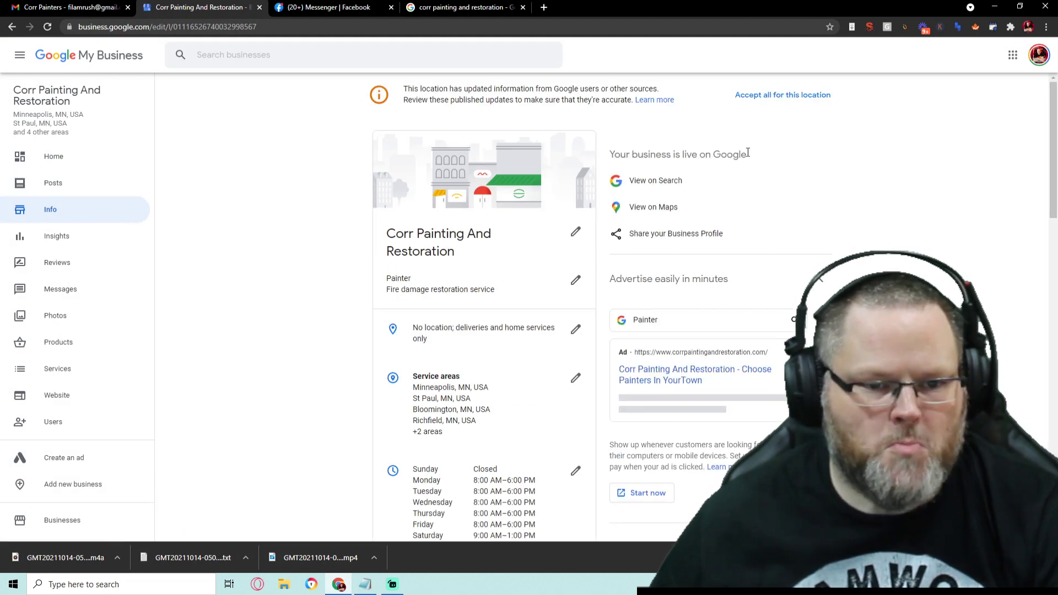
scroll(744, 182, down, 3)
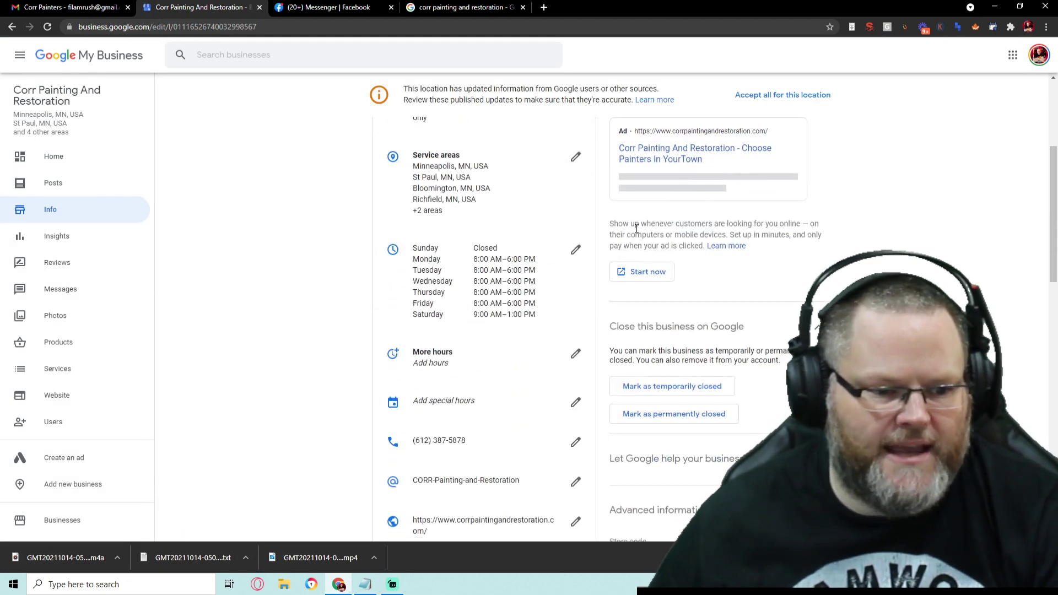
click(365, 584)
scroll(365, 497, down, 5)
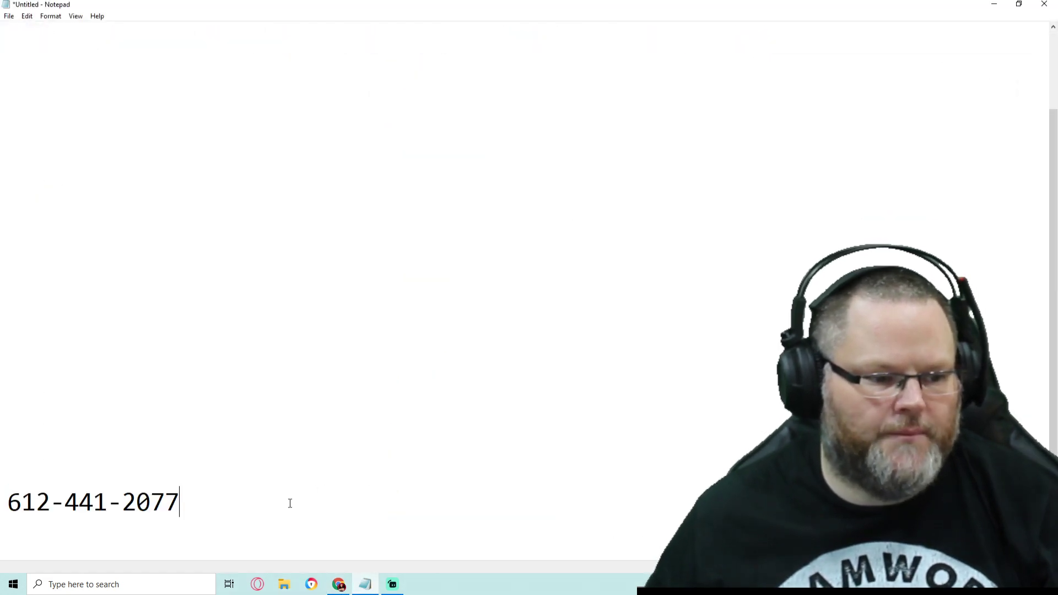
drag(289, 501, 16, 487)
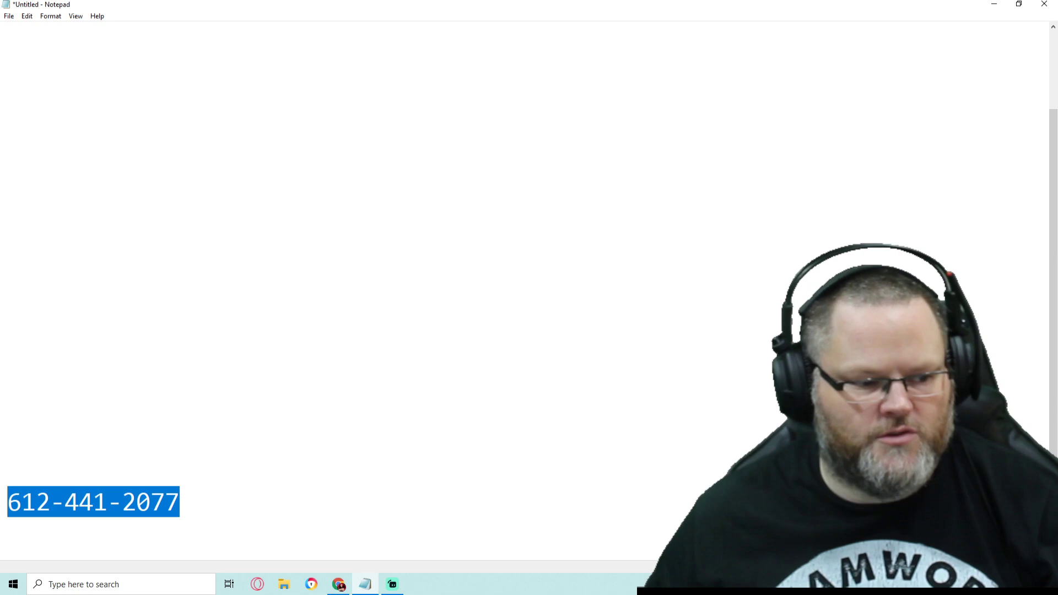
click(994, 6)
click(430, 10)
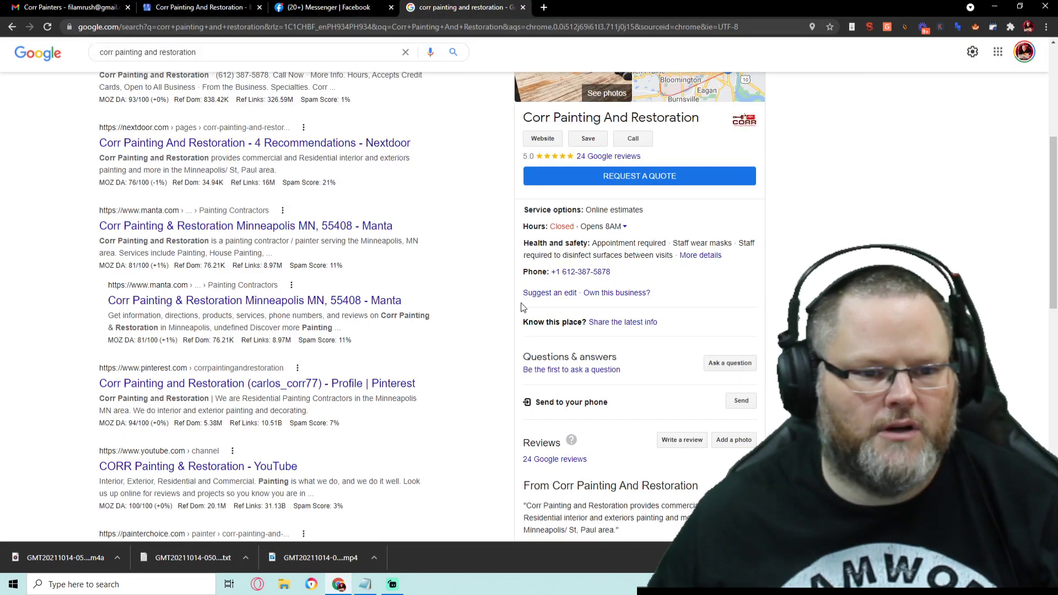
click(562, 294)
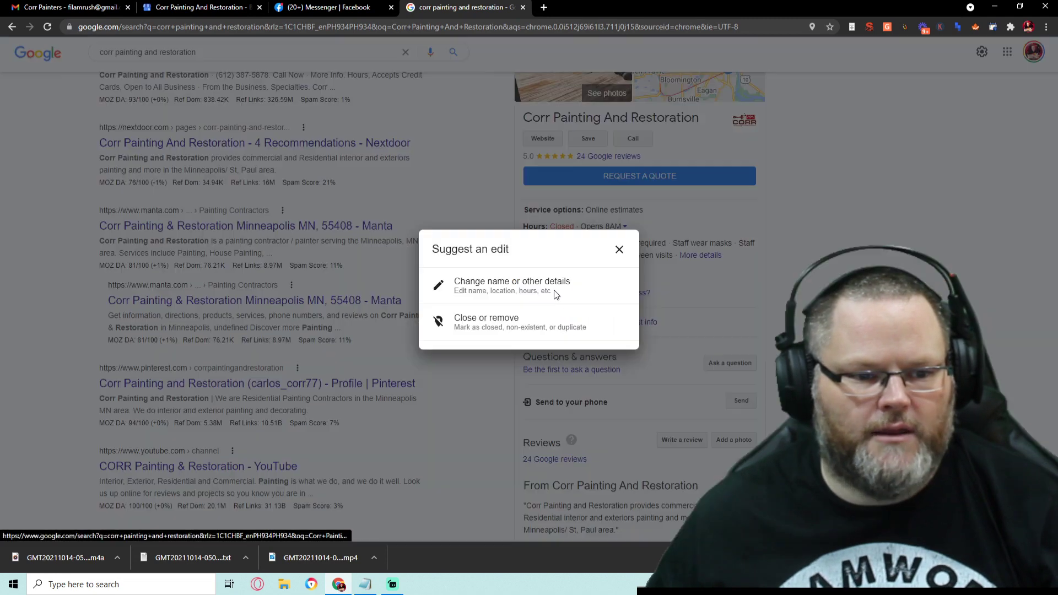
click(530, 287)
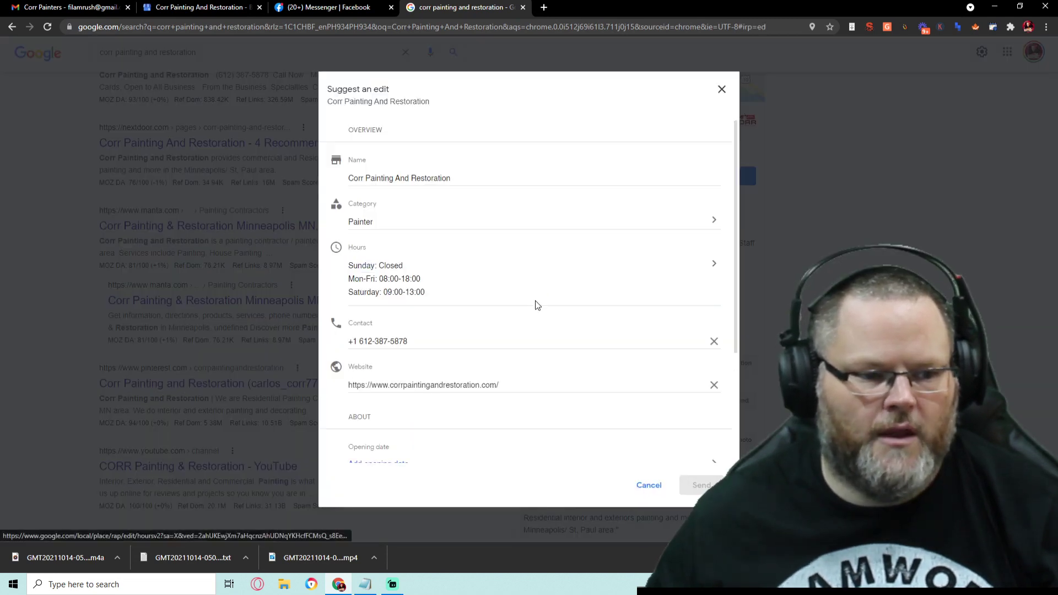
drag(465, 341, 348, 338)
key(ctrl+v)
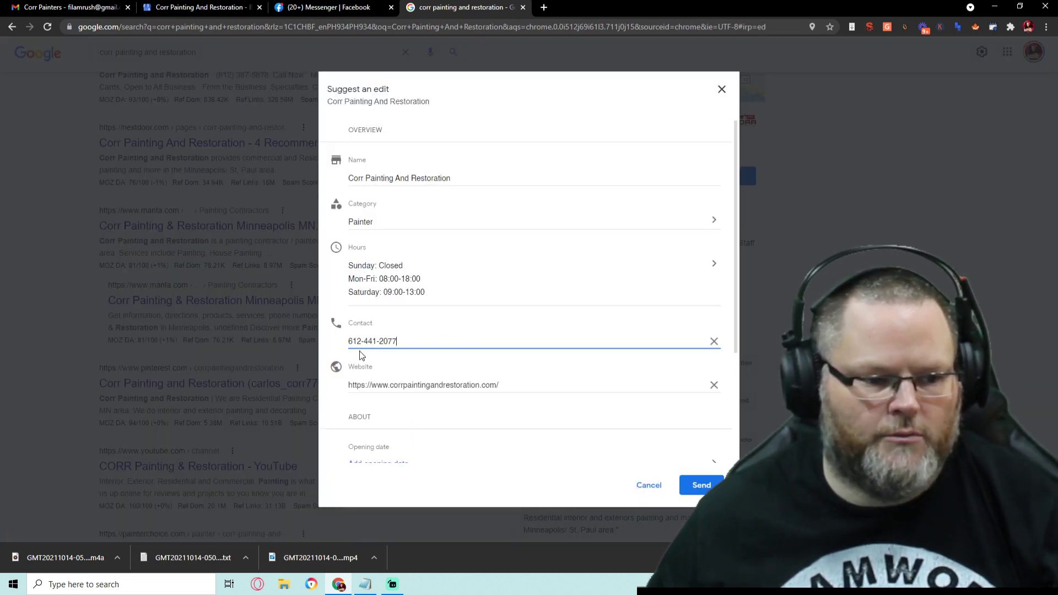
click(701, 487)
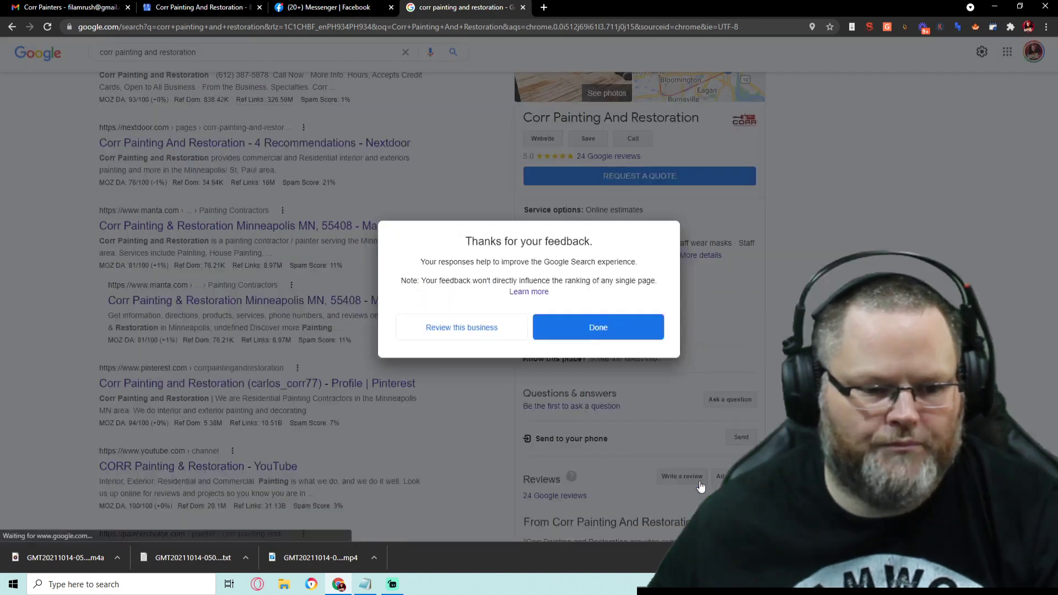
click(609, 337)
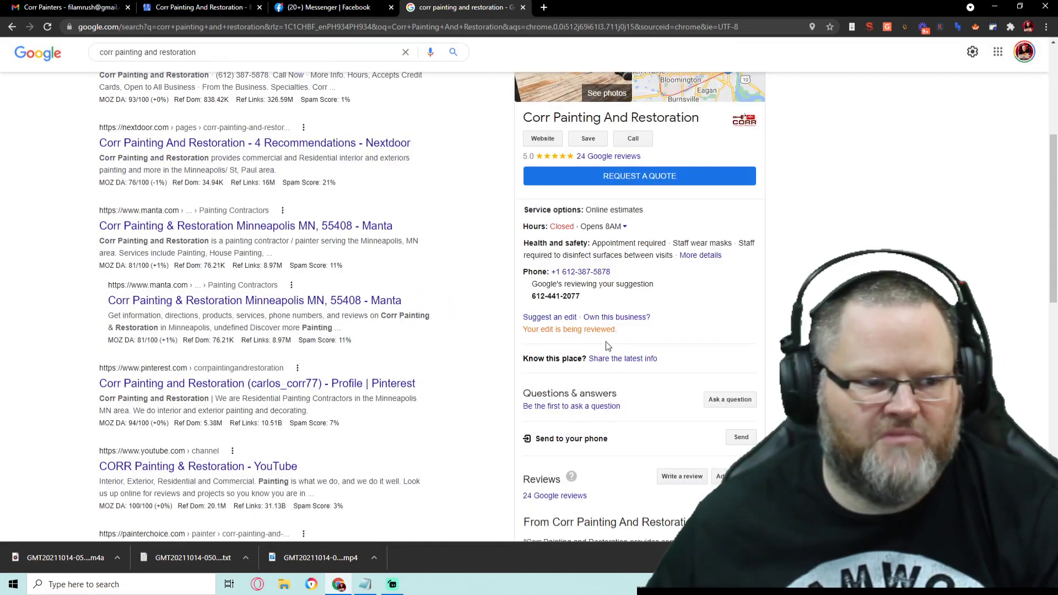
click(218, 8)
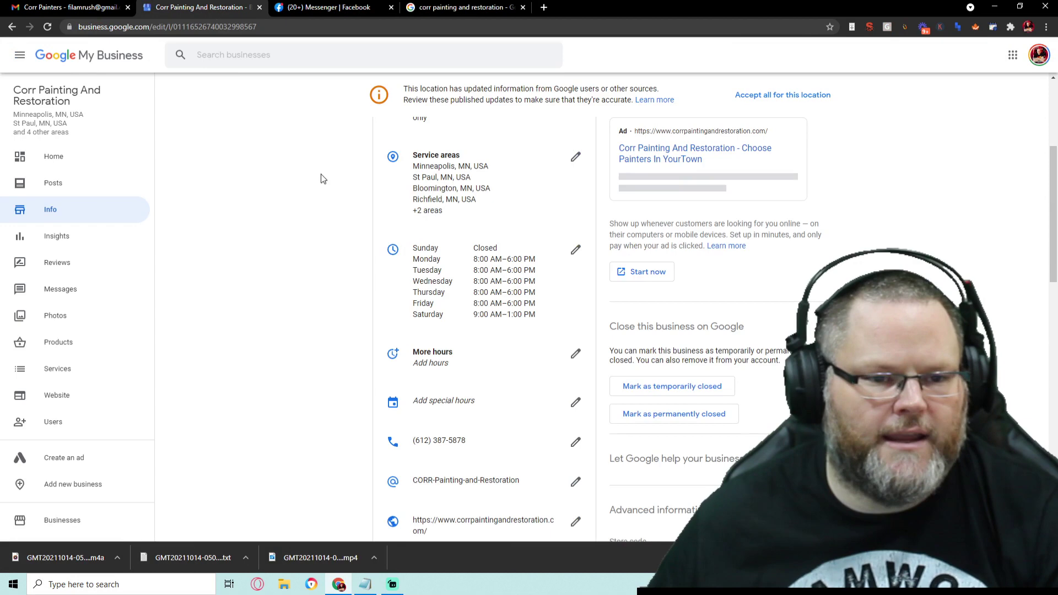
key(F5)
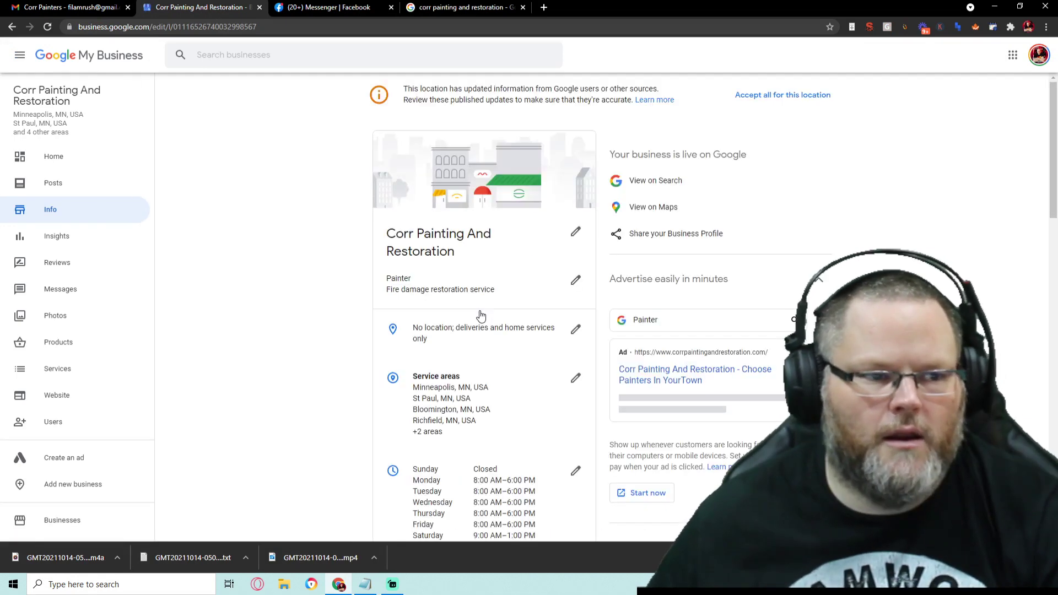
scroll(479, 315, down, 3)
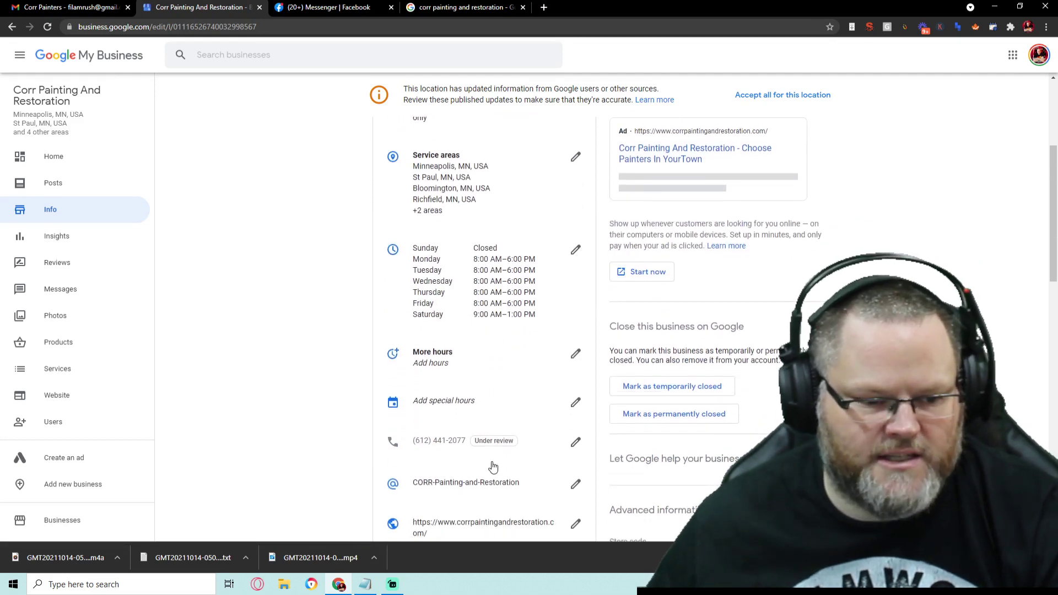
scroll(516, 447, up, 1)
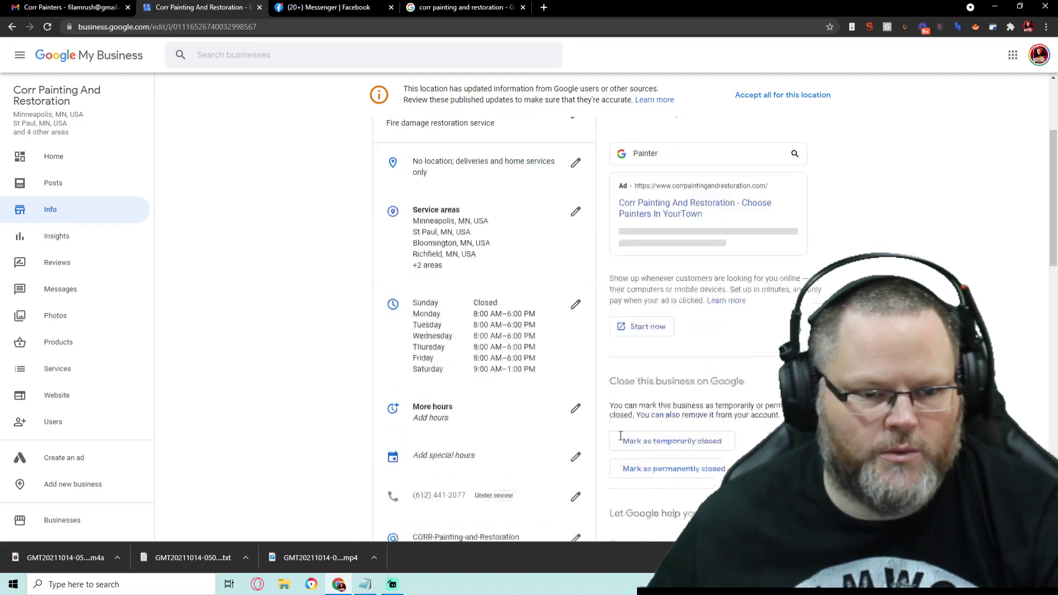
scroll(598, 385, up, 2)
Step: Accept all published Google updates for this location
click(797, 101)
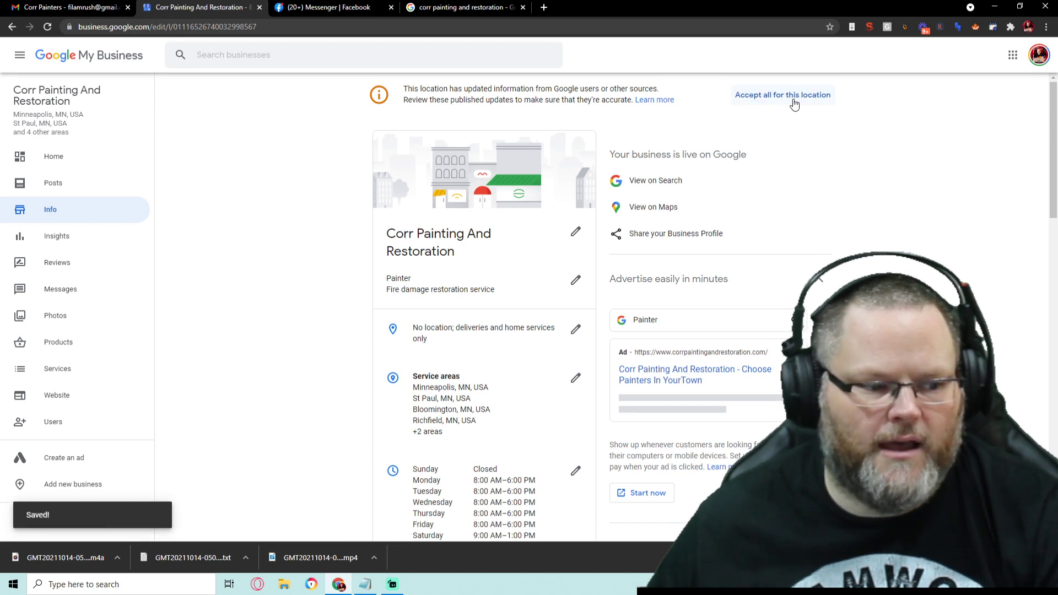
Step: Run a Google 'stopwatch' search in a new tab to start timing
click(545, 7)
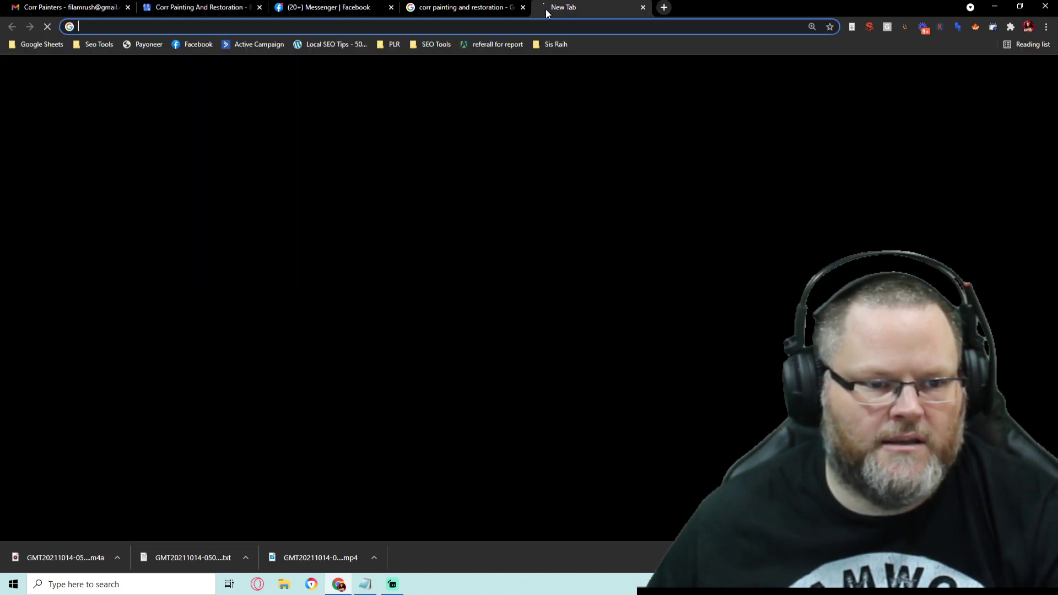
click(455, 320)
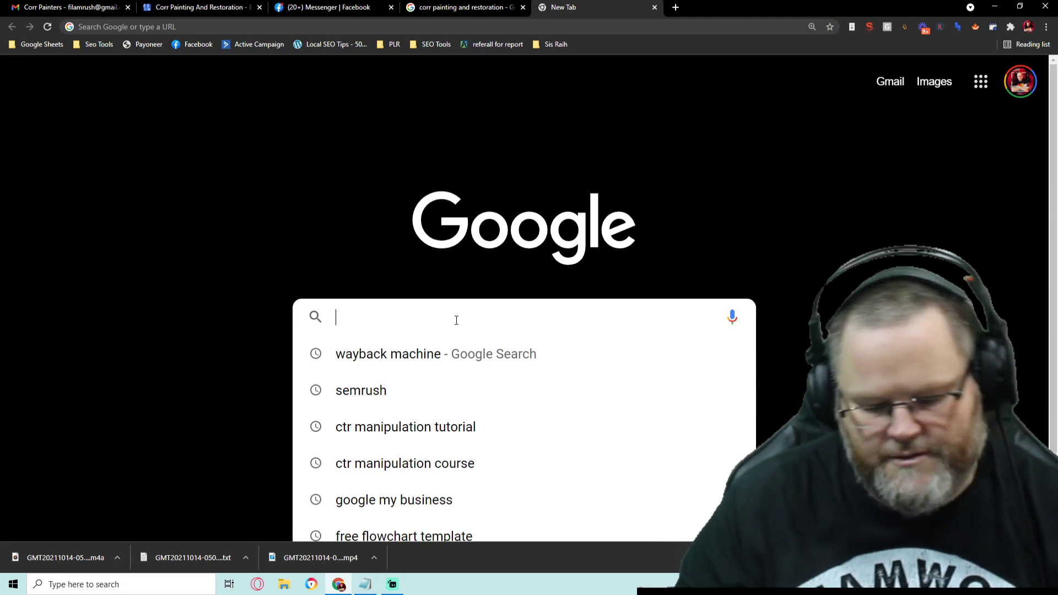
text(stopw)
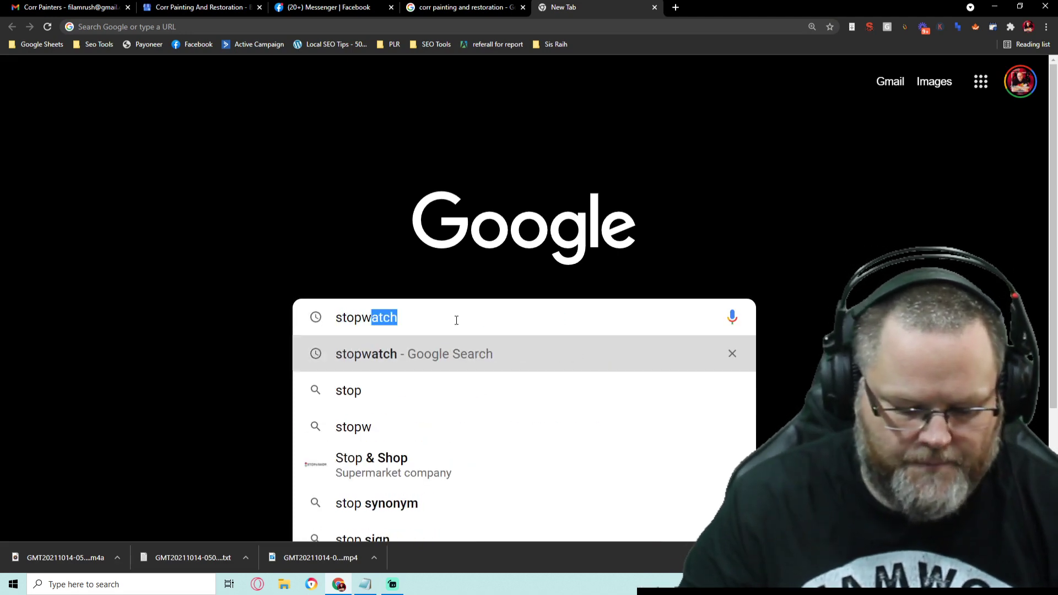
text(atch)
key(Return)
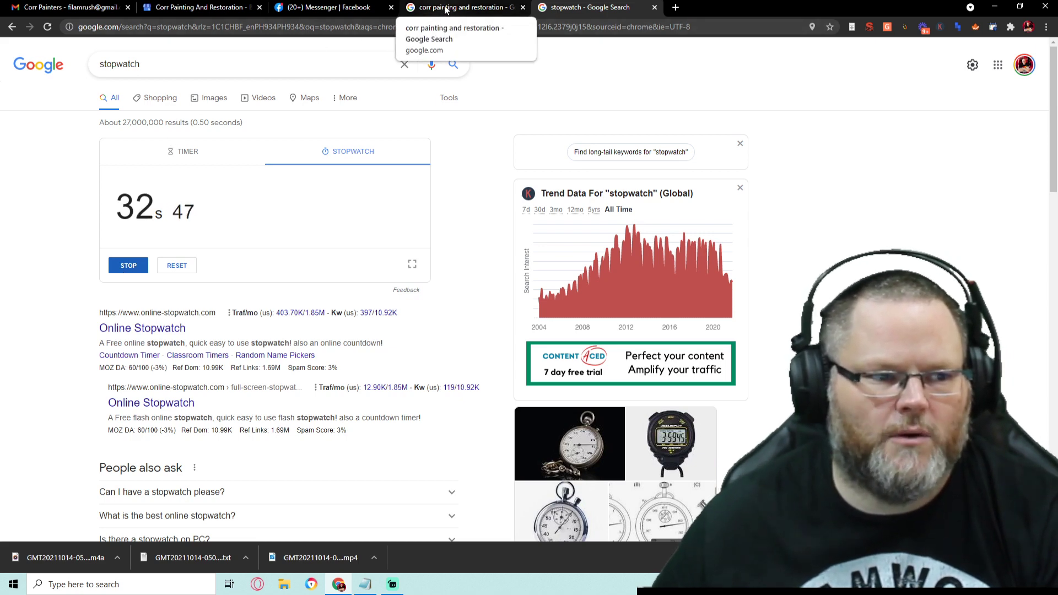
Step: Accept all Google updates for the location again, reload the Info page and bring up the notes
click(199, 8)
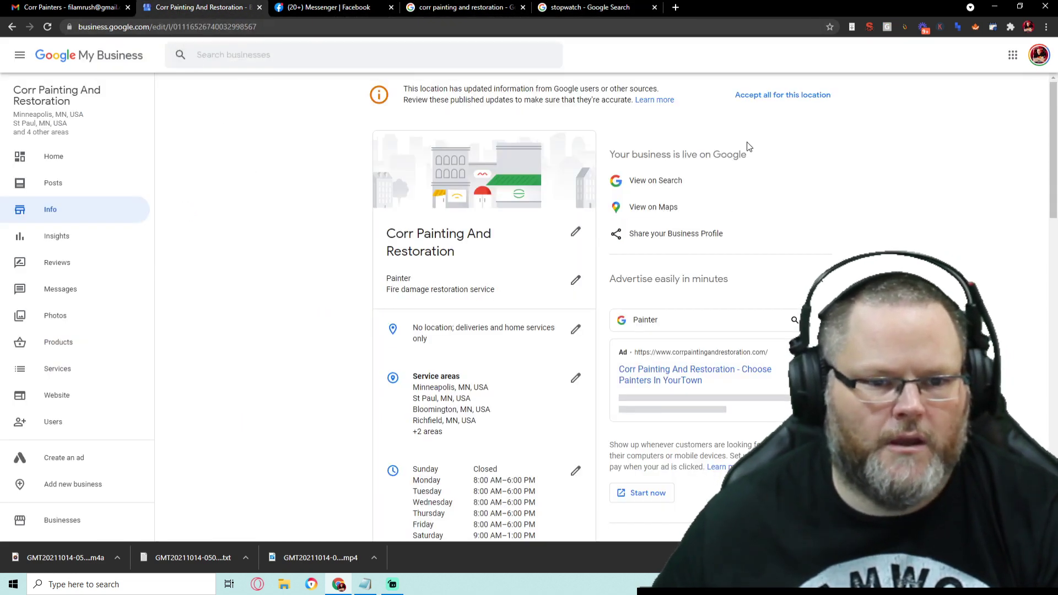
click(768, 96)
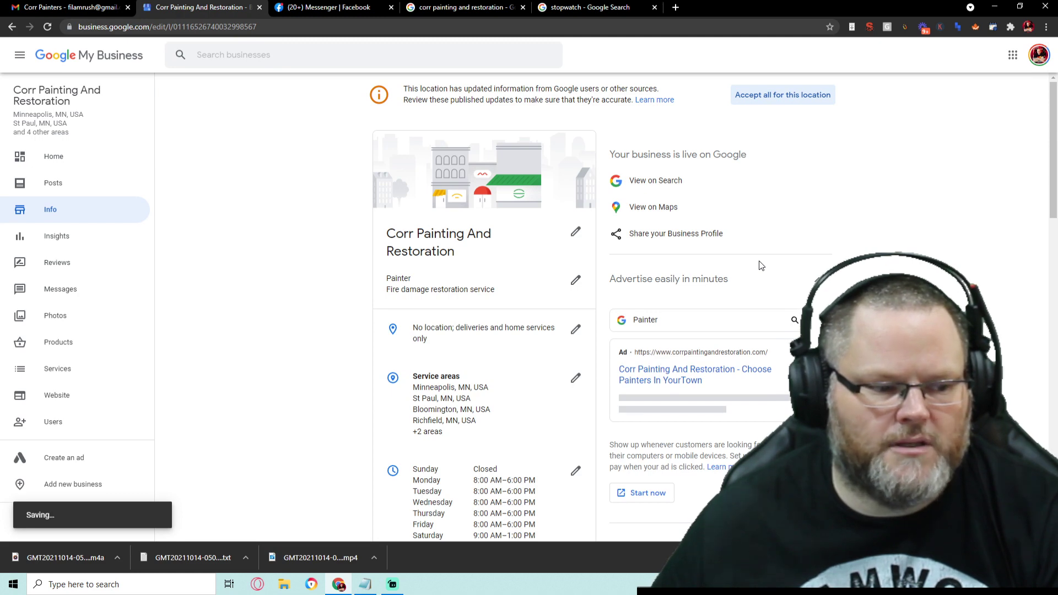
scroll(842, 269, down, 4)
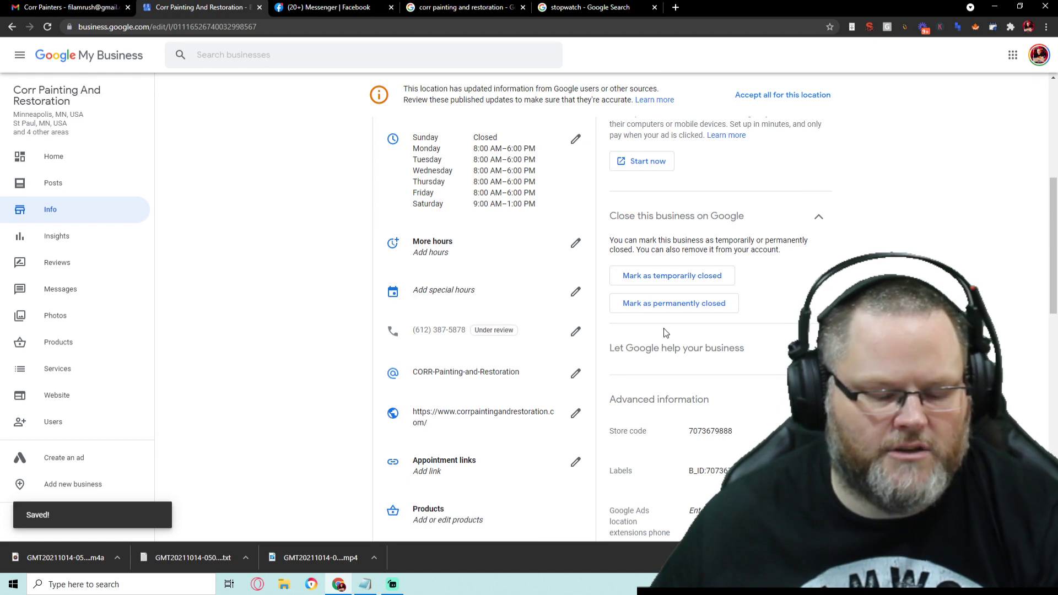
click(664, 312)
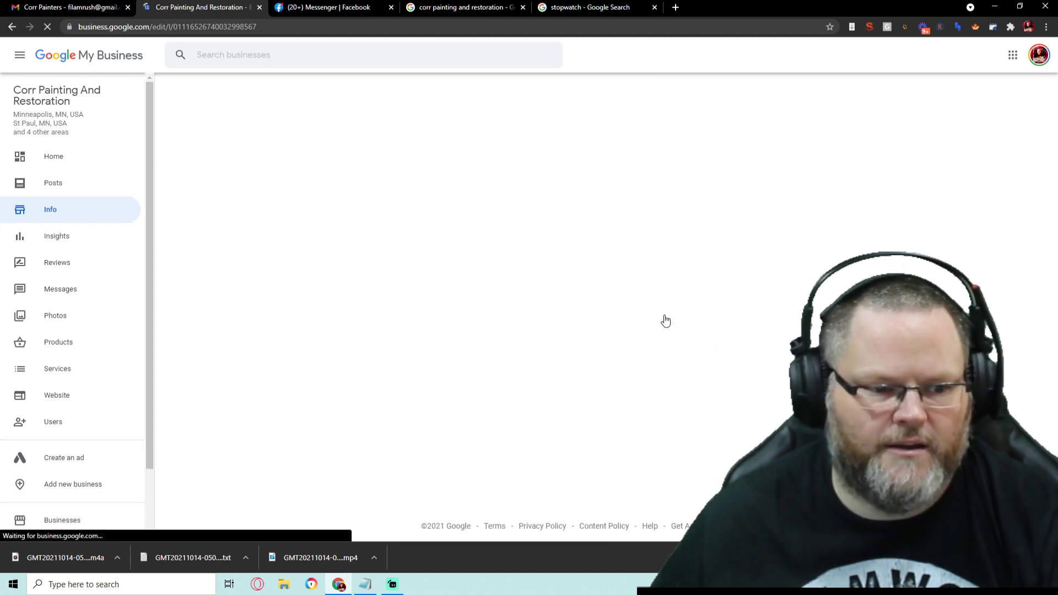
click(366, 578)
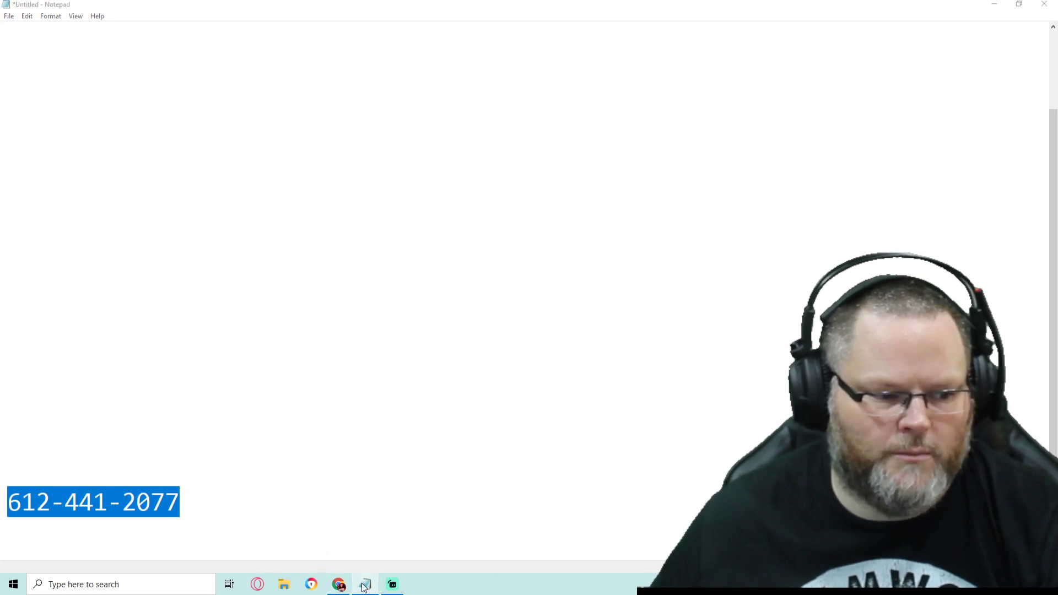
click(362, 585)
scroll(391, 518, down, 4)
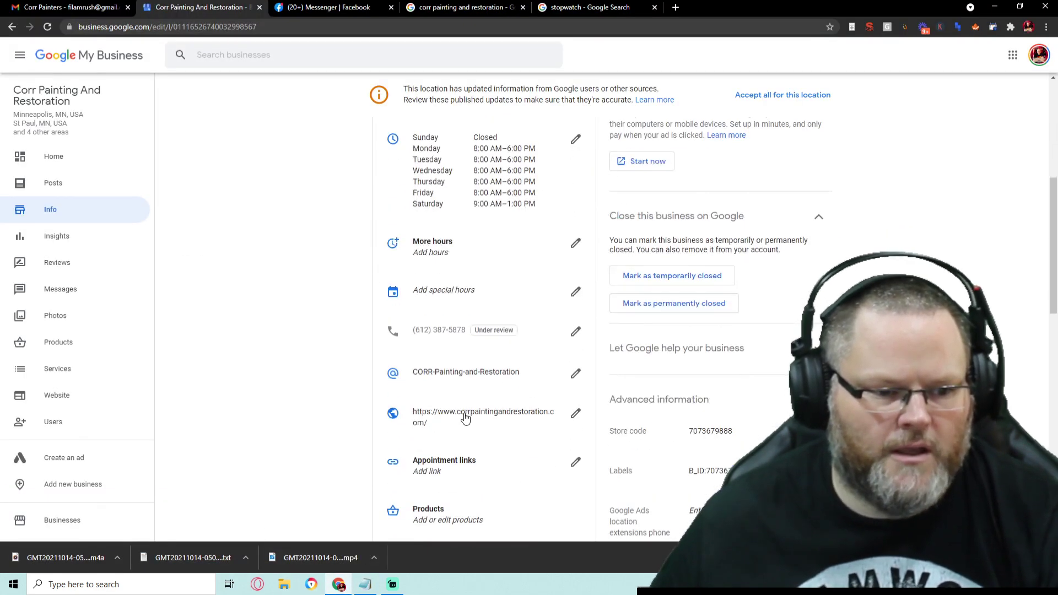
click(575, 334)
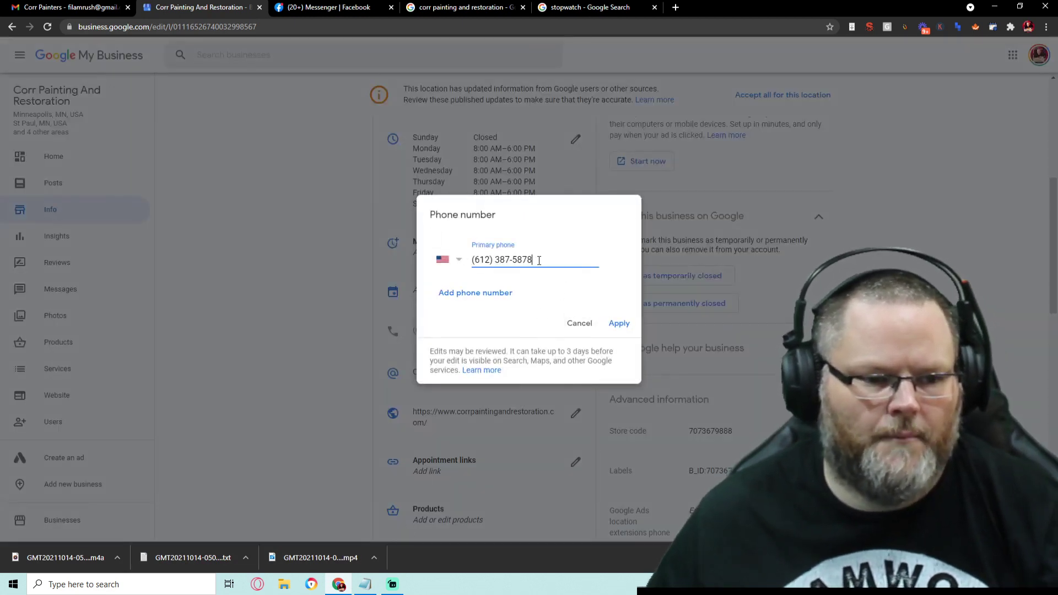
click(620, 323)
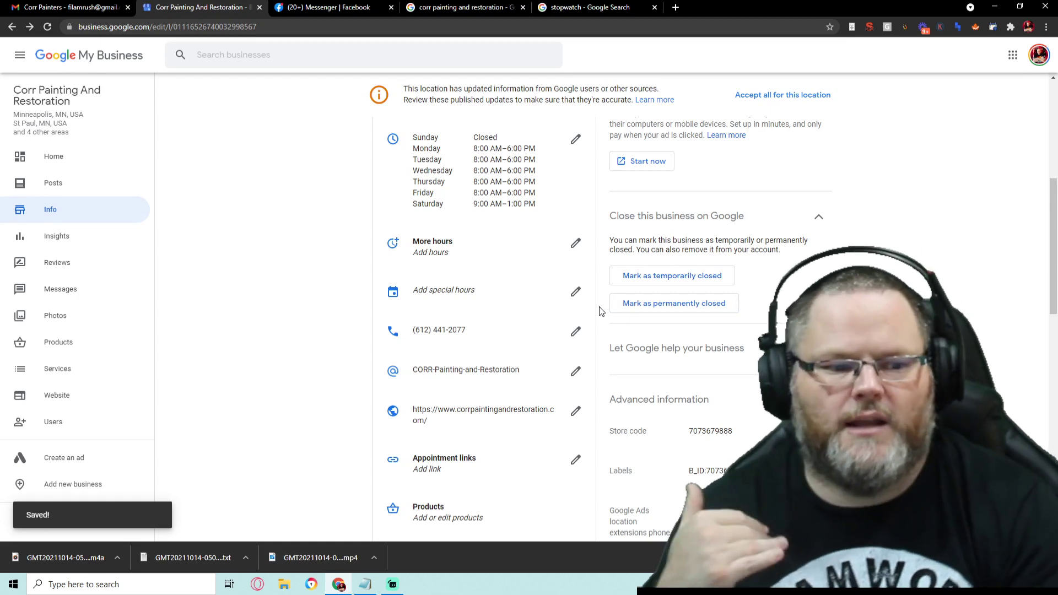
key(F5)
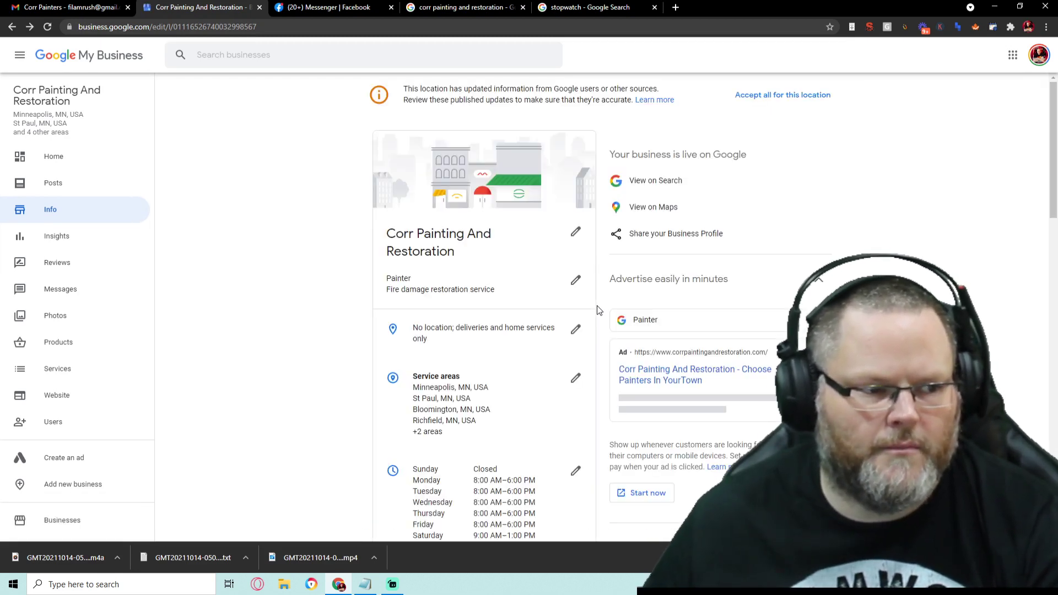
scroll(597, 309, down, 3)
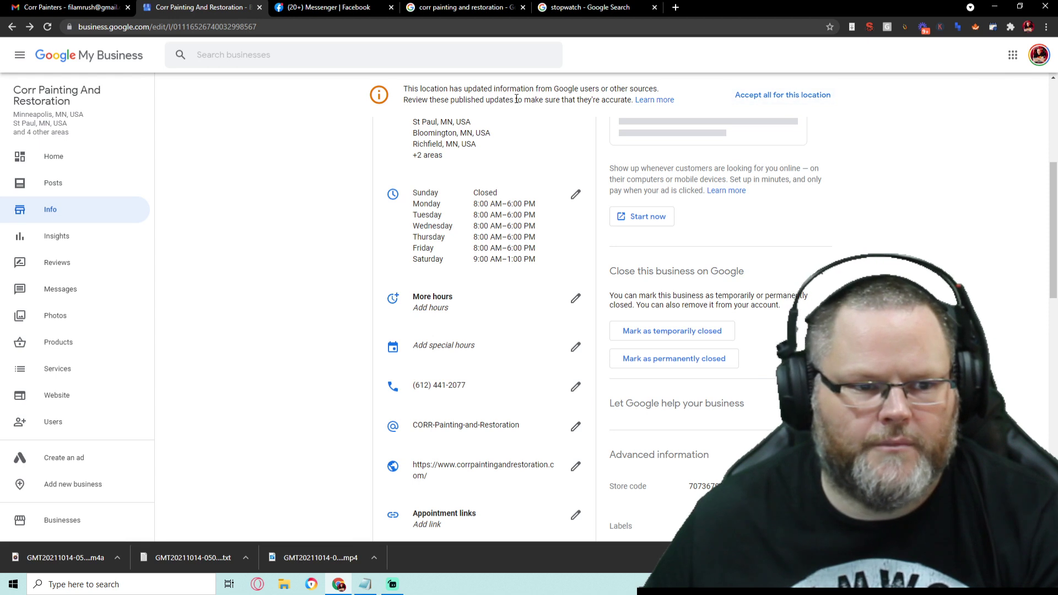
Step: Accept all published updates once more, check the number in the notes and return to Chrome
click(823, 98)
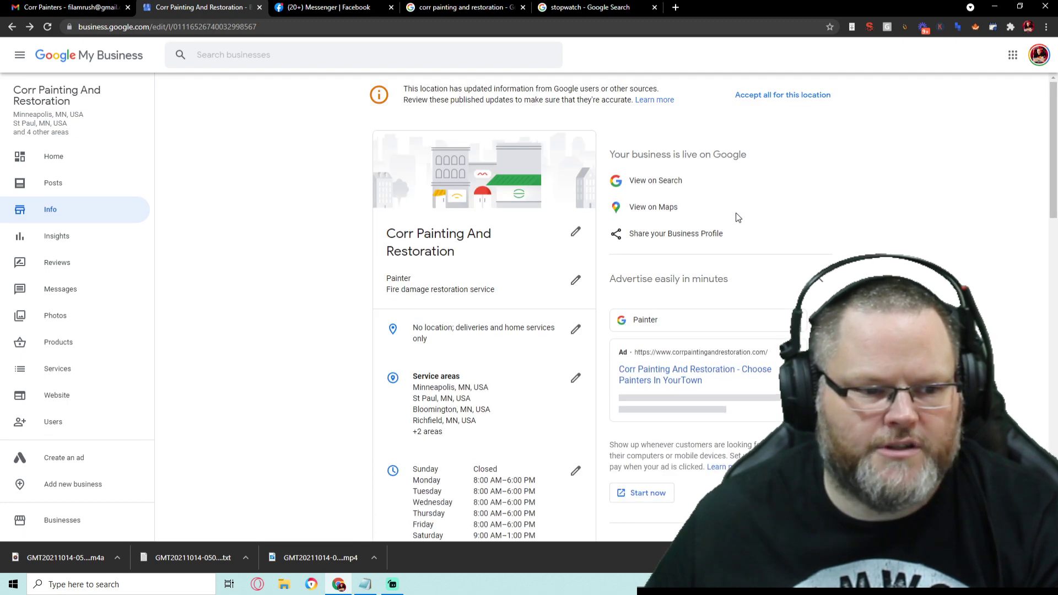
scroll(735, 212, down, 3)
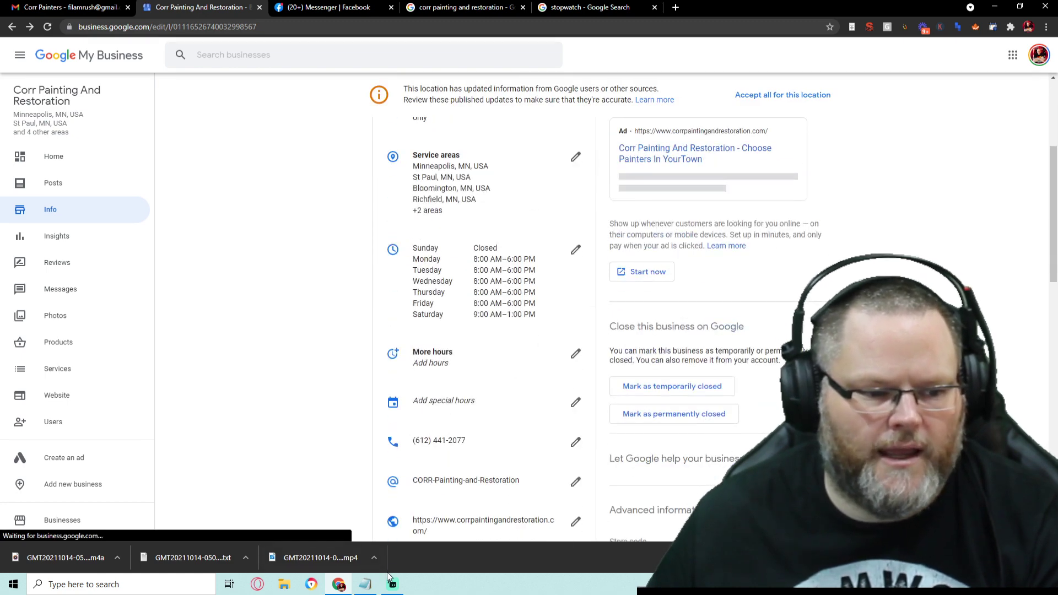
click(364, 585)
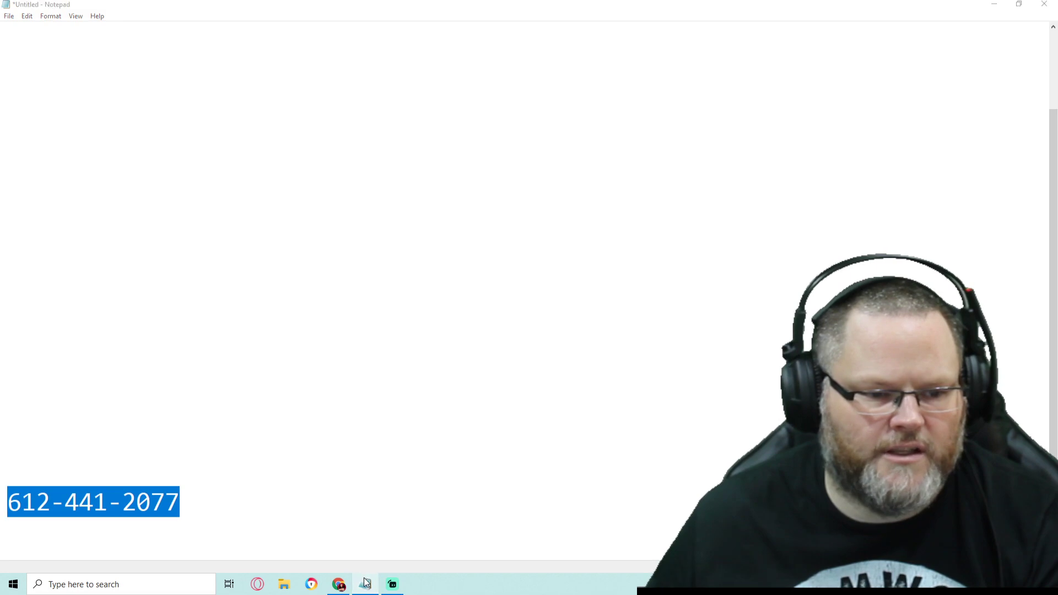
click(338, 584)
click(489, 15)
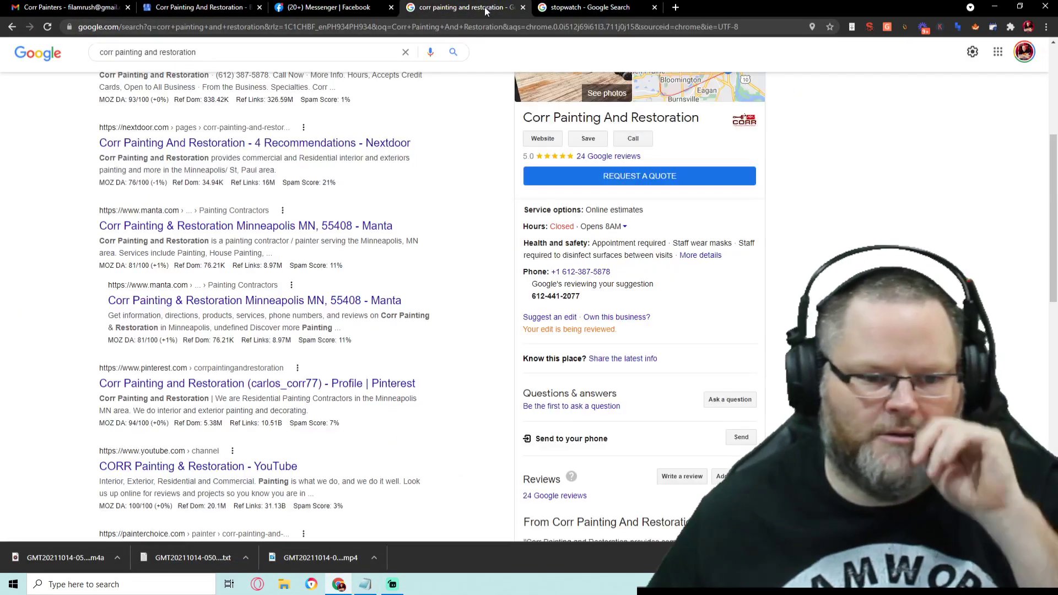
key(F5)
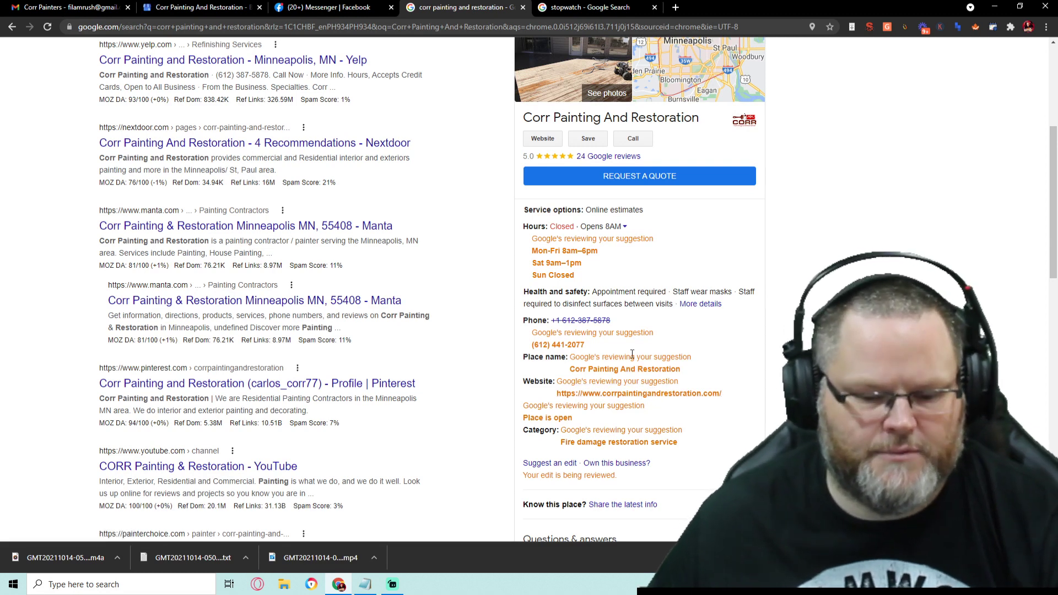
key(F5)
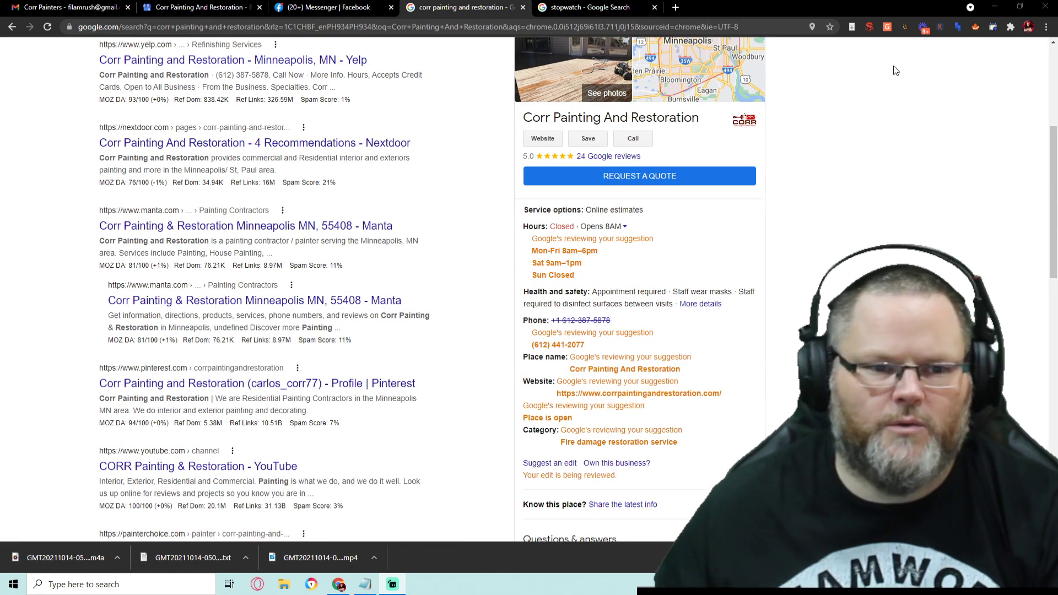
click(214, 9)
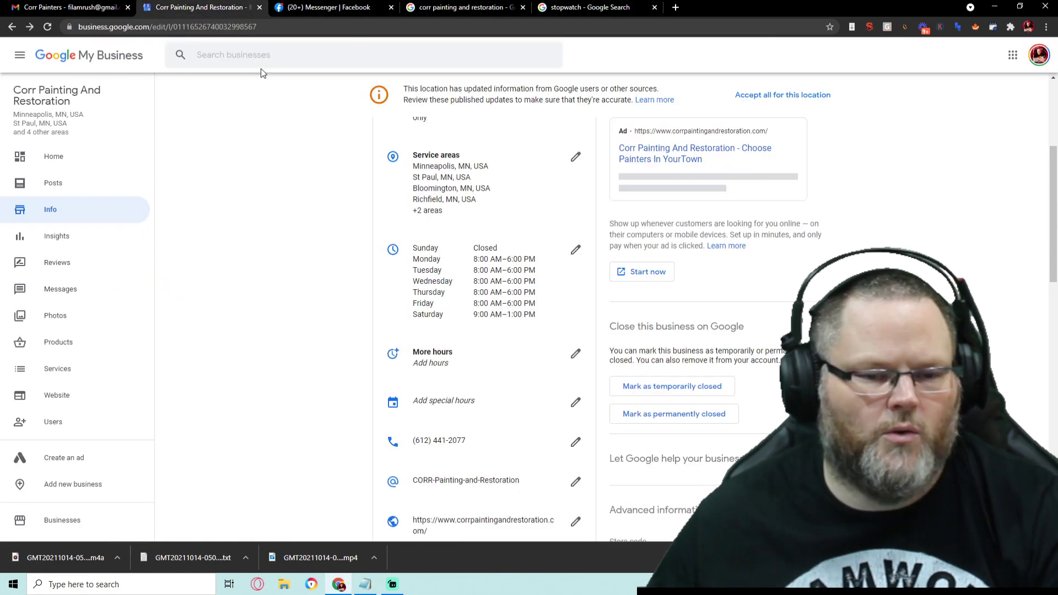
scroll(670, 331, down, 2)
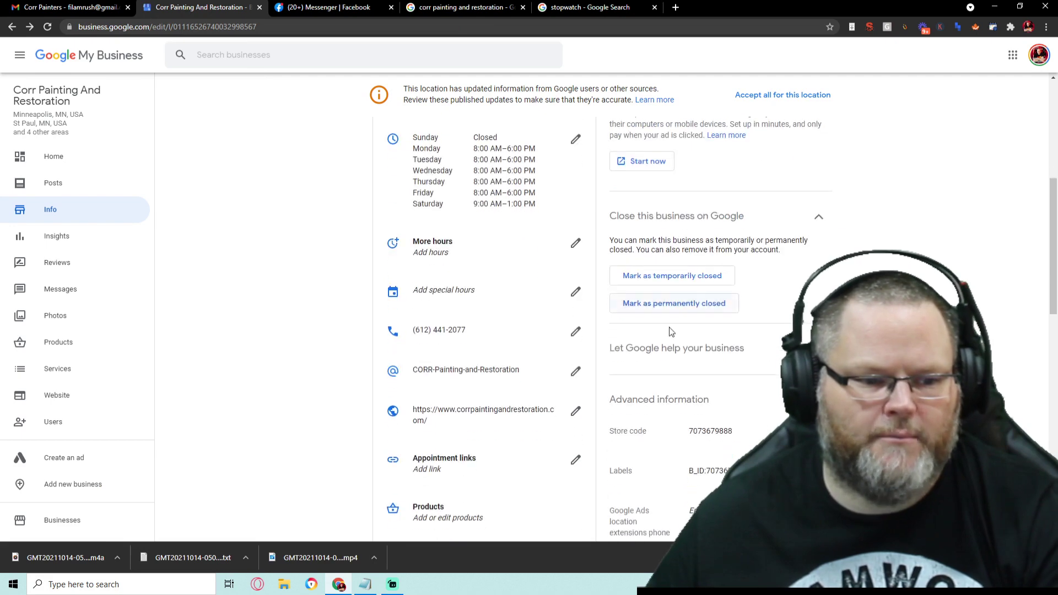